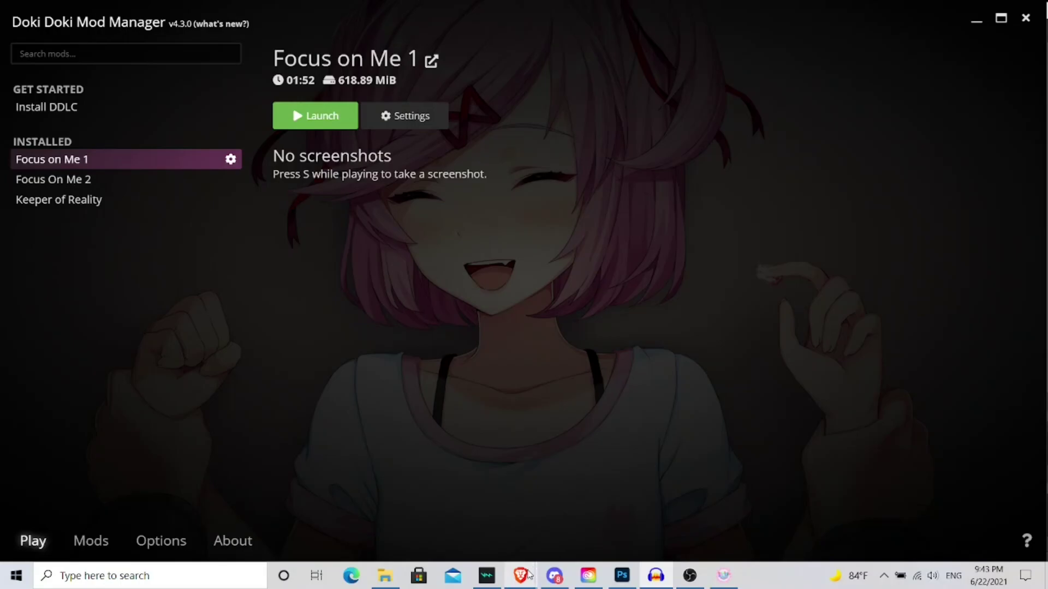
# Switch to the Brave browser and examine the Mod Managers section of the DDLCMods mod list.
pyautogui.moveTo(523, 577)
pyautogui.click(574, 538)
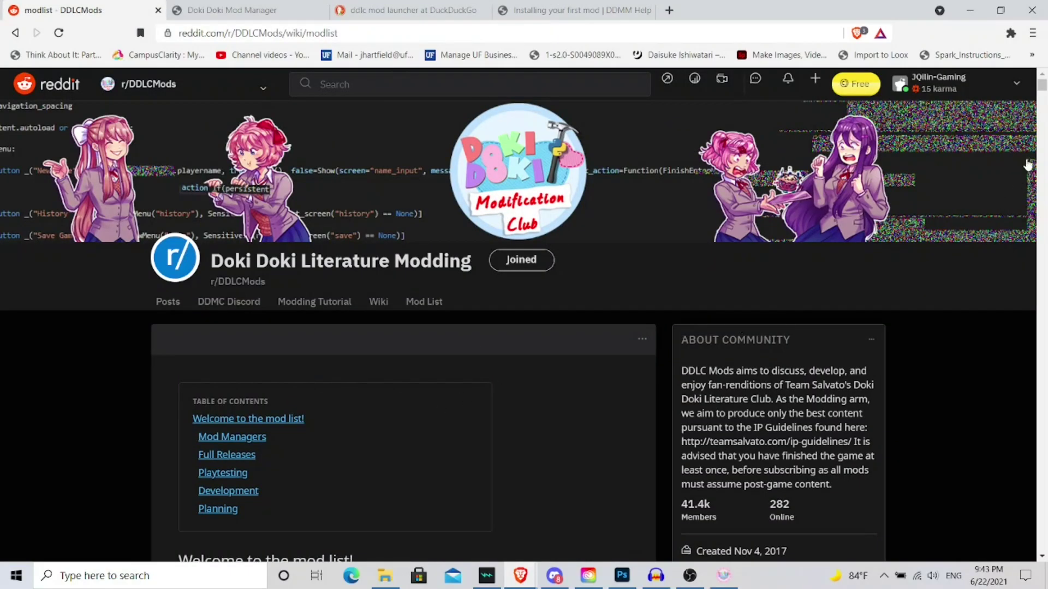
pyautogui.moveTo(1042, 87); pyautogui.dragTo(1034, 127)
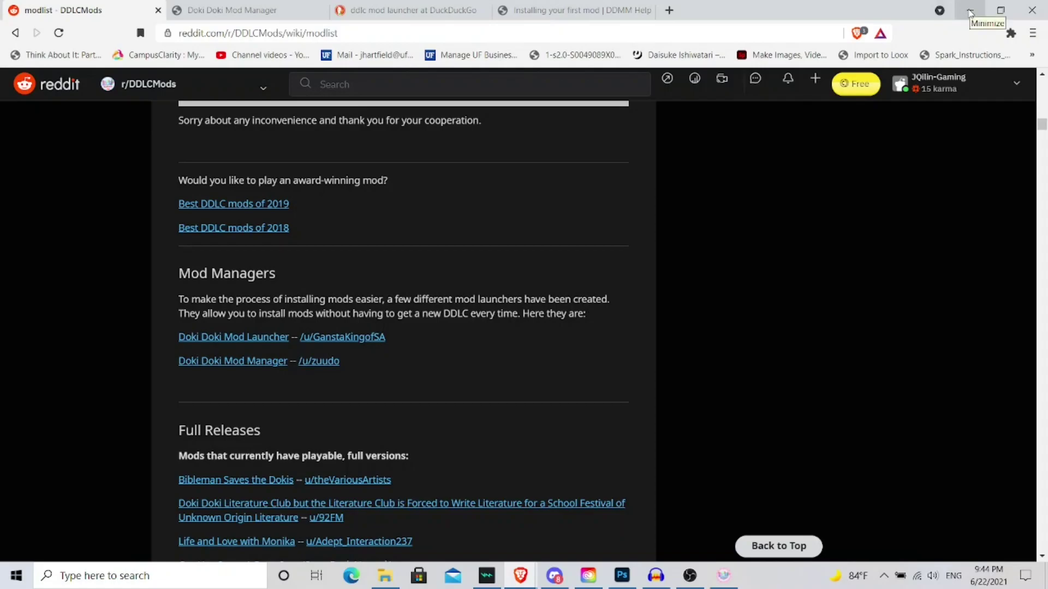
pyautogui.click(971, 10)
pyautogui.hotkey('alt', 'Tab')
# Review the Windows, macOS and Linux downloads on the Doki Doki Mod Manager website and return to the mod manager.
pyautogui.click(229, 10)
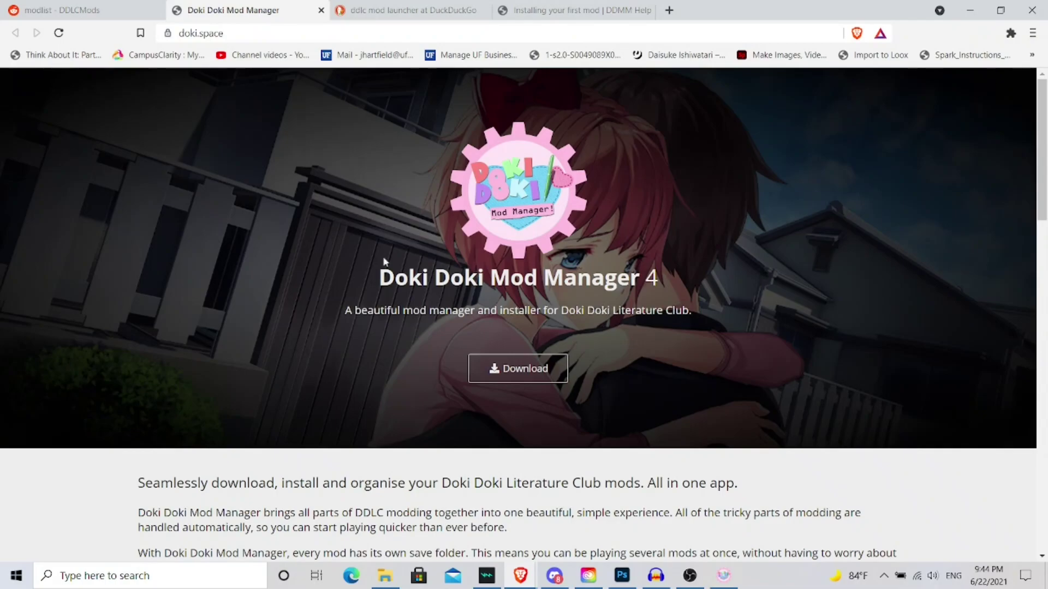
pyautogui.moveTo(1040, 152); pyautogui.dragTo(1007, 341)
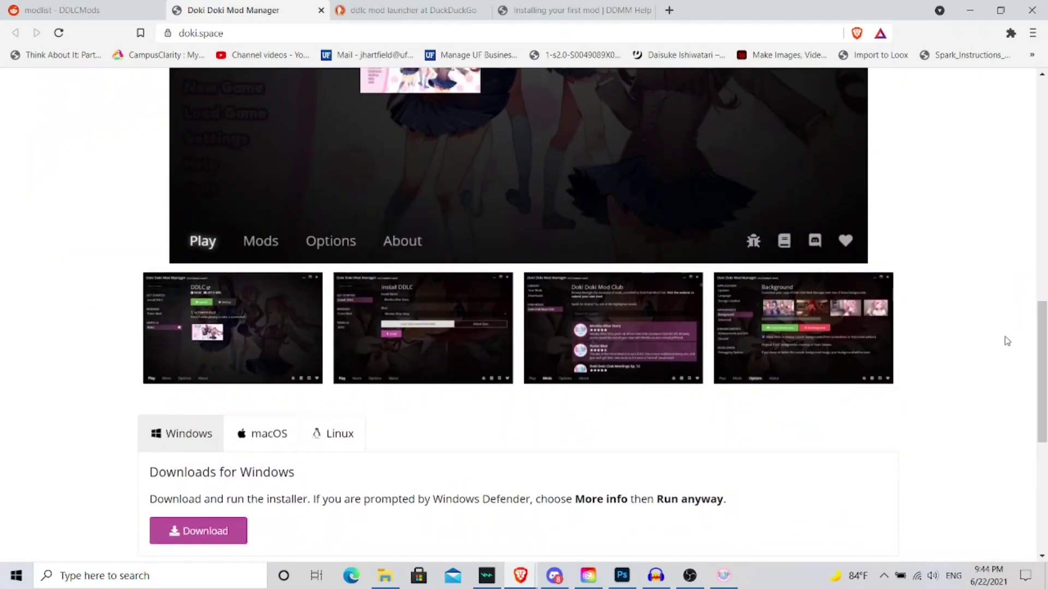
pyautogui.scroll(-1, 1040, 344)
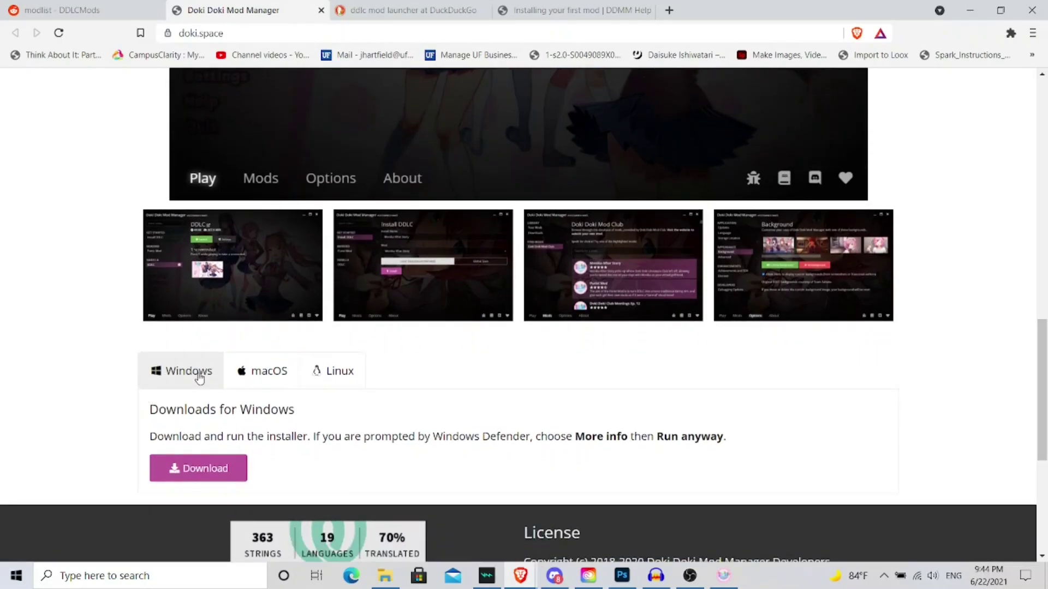
pyautogui.click(260, 374)
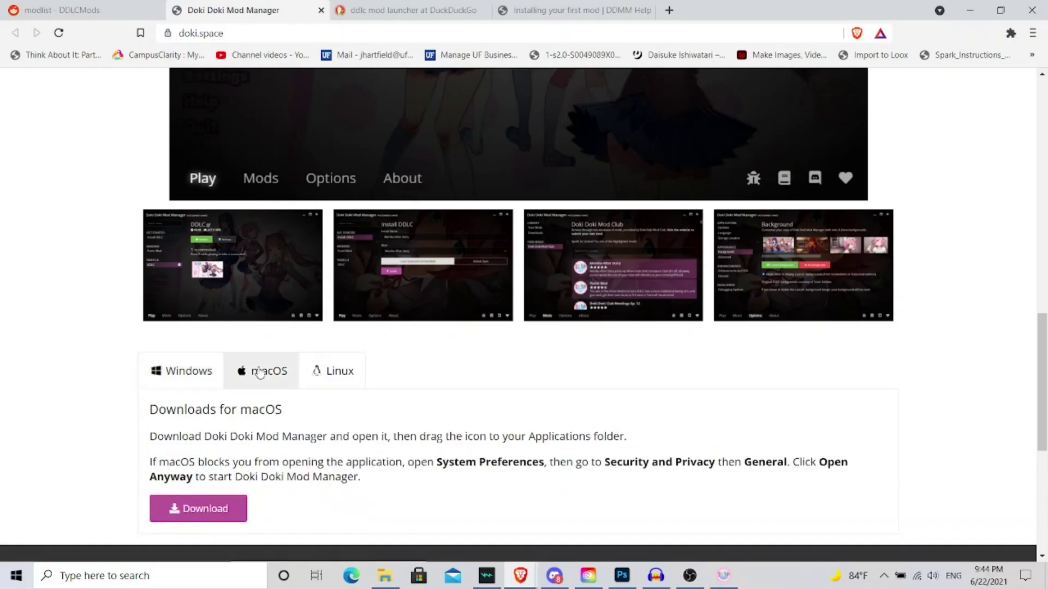
pyautogui.click(343, 378)
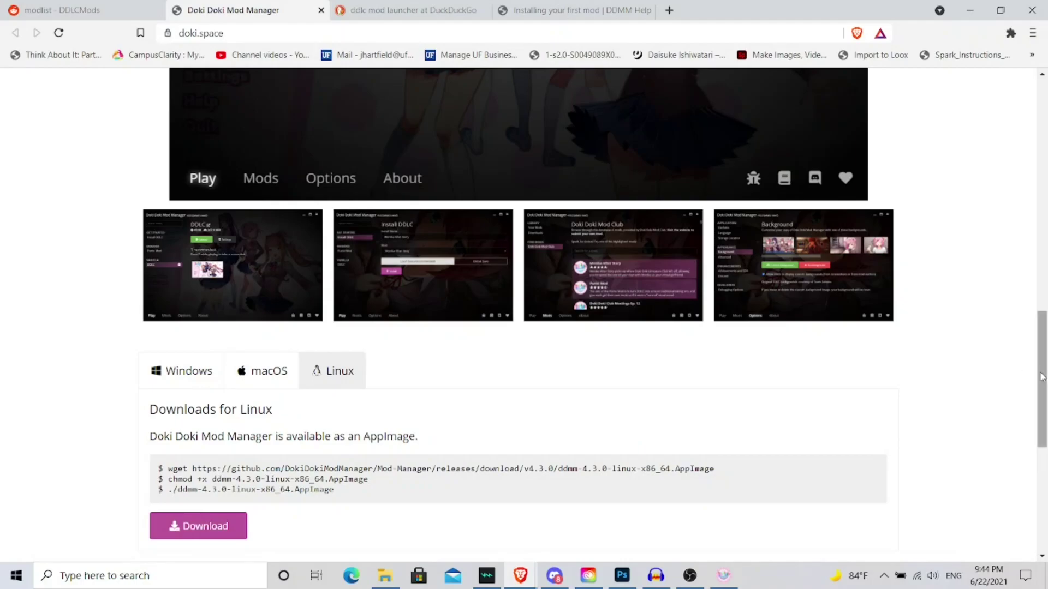
pyautogui.moveTo(1042, 377); pyautogui.dragTo(1028, 127)
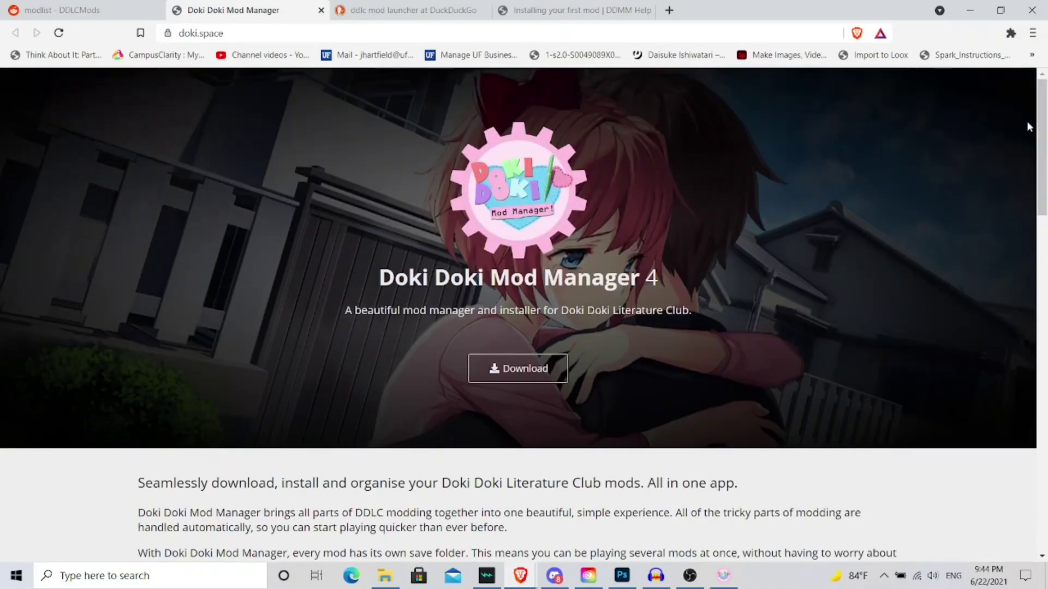
pyautogui.click(969, 10)
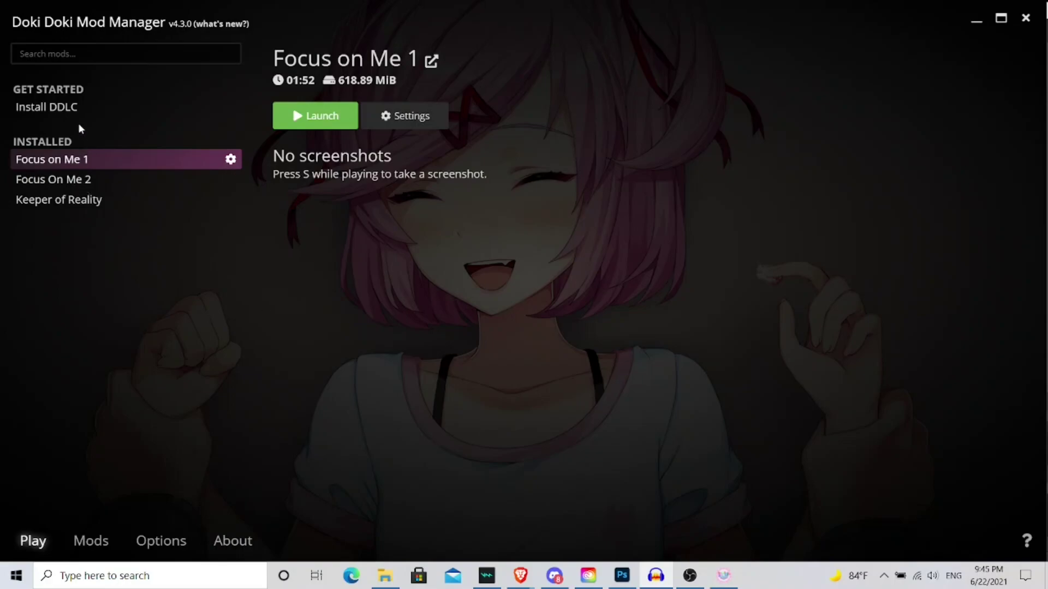
# Start a new DDLC install with an unlisted mod and choose DokiDokiBlueSkies1.0.5 from the Doki Doki Literature Club Mods folder.
pyautogui.click(69, 112)
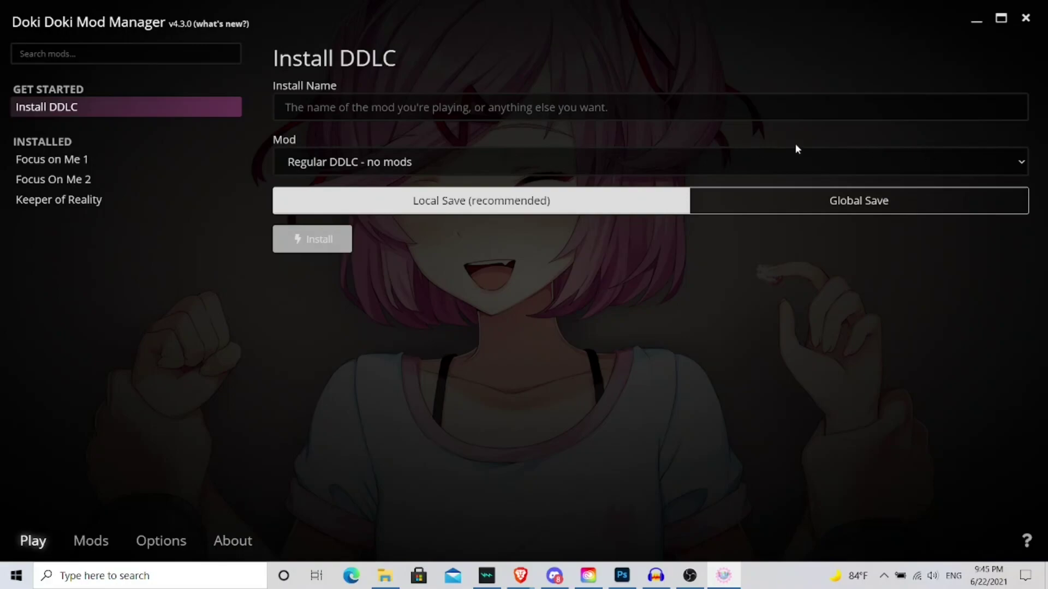
pyautogui.click(1021, 161)
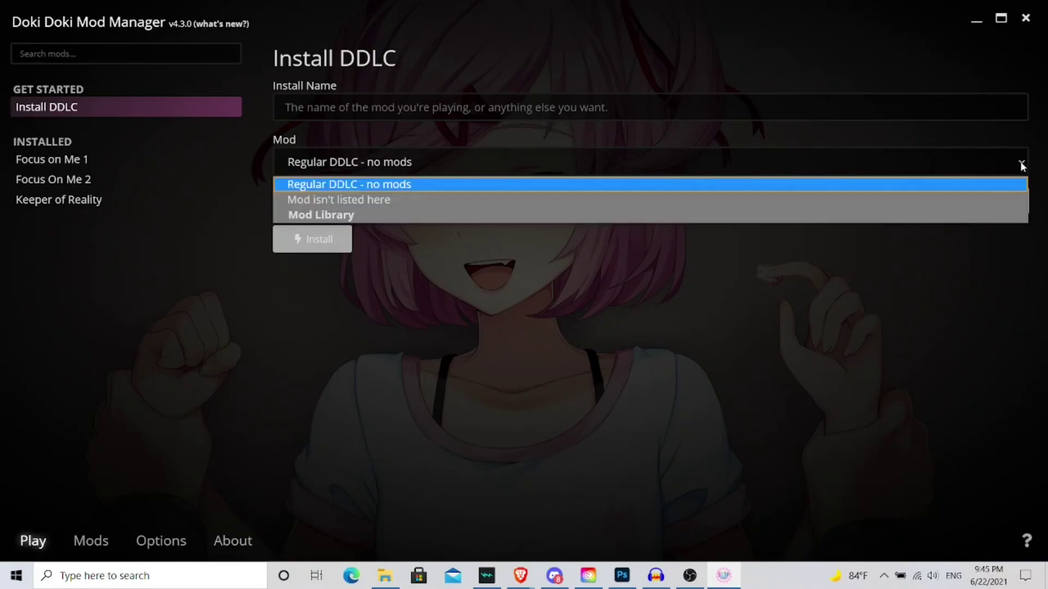
pyautogui.click(501, 202)
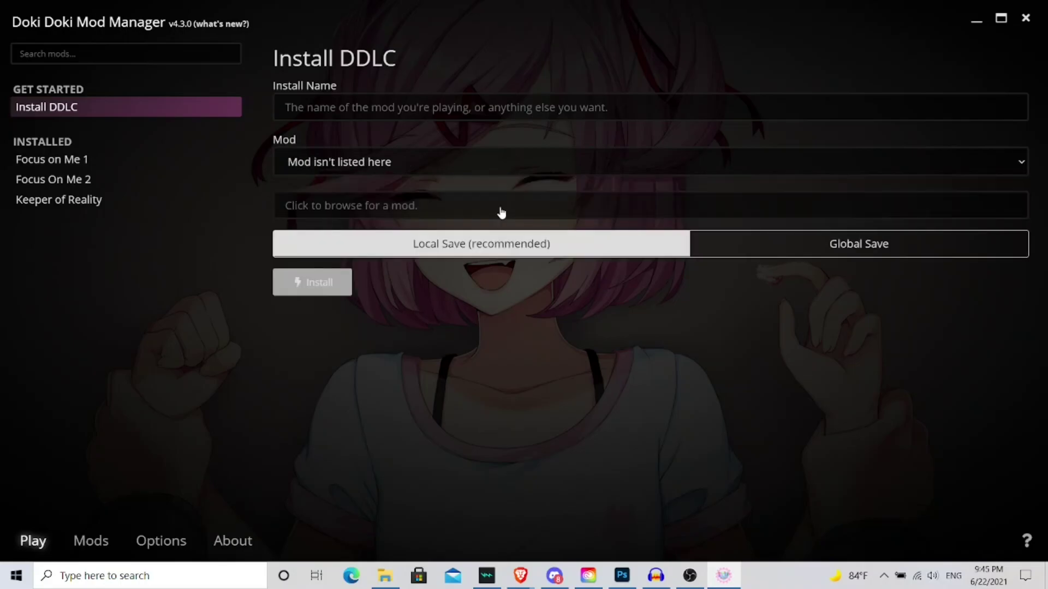
pyautogui.click(429, 210)
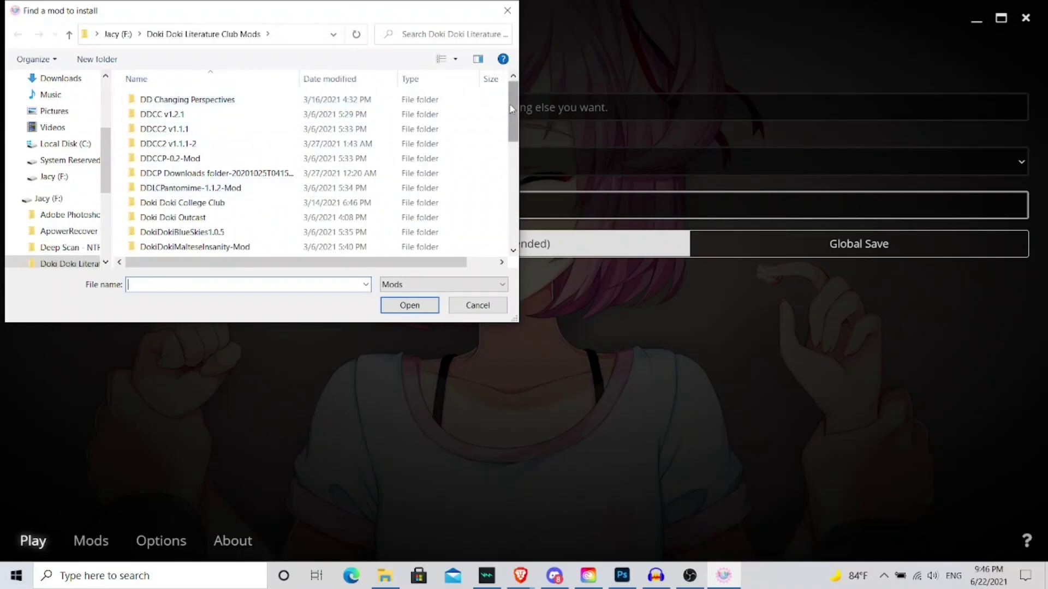
pyautogui.moveTo(510, 103); pyautogui.dragTo(509, 188)
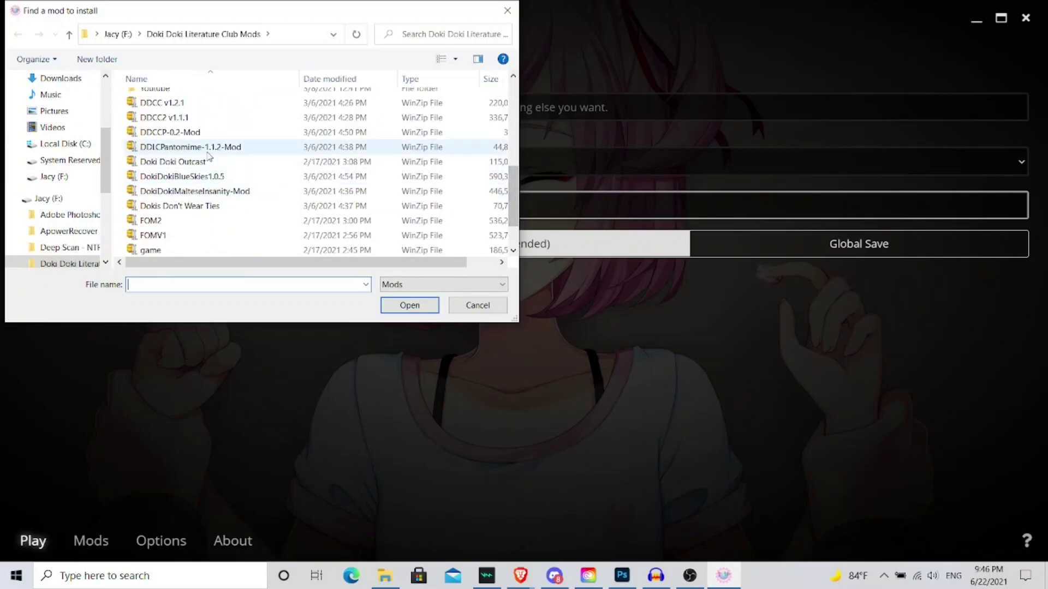
pyautogui.moveTo(203, 181)
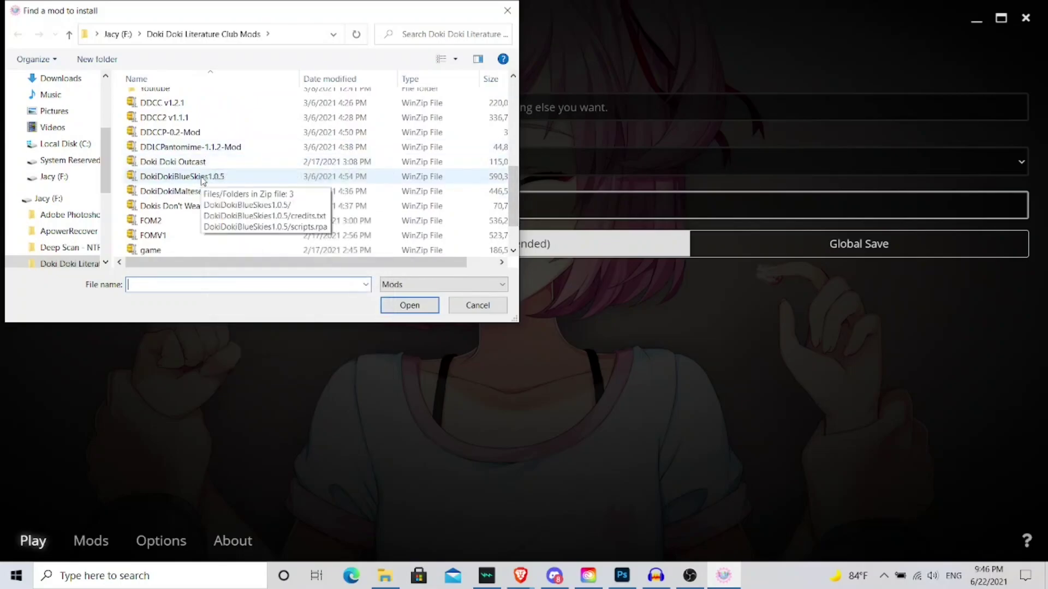
pyautogui.click(207, 176)
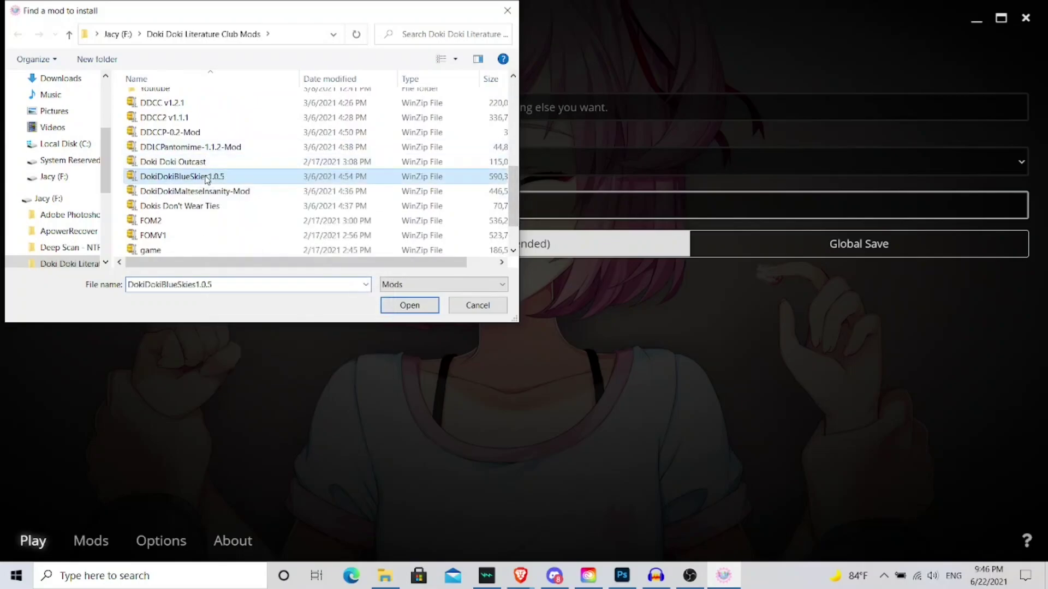
pyautogui.click(409, 305)
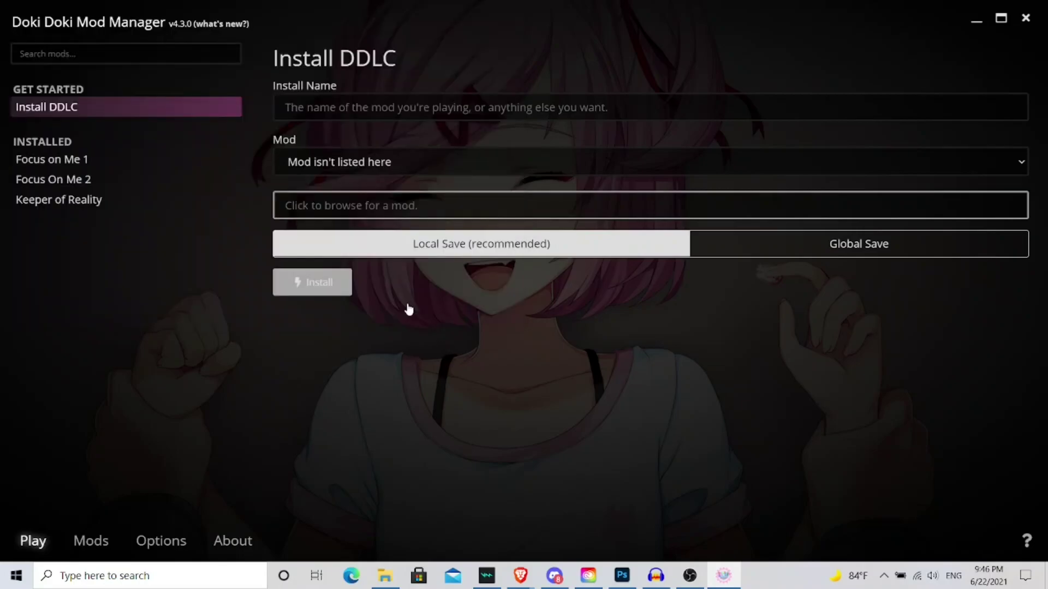
# Name the install "Doki Doki Blue Skies" and install it with the local save option.
pyautogui.click(351, 107)
pyautogui.write('Dok')
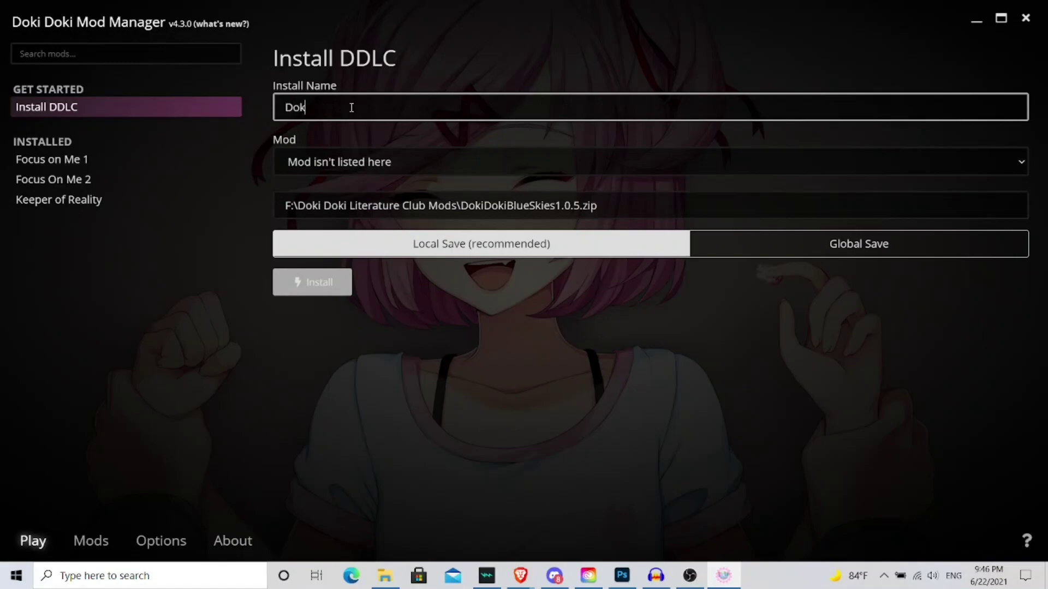
pyautogui.write('i Doki Bl')
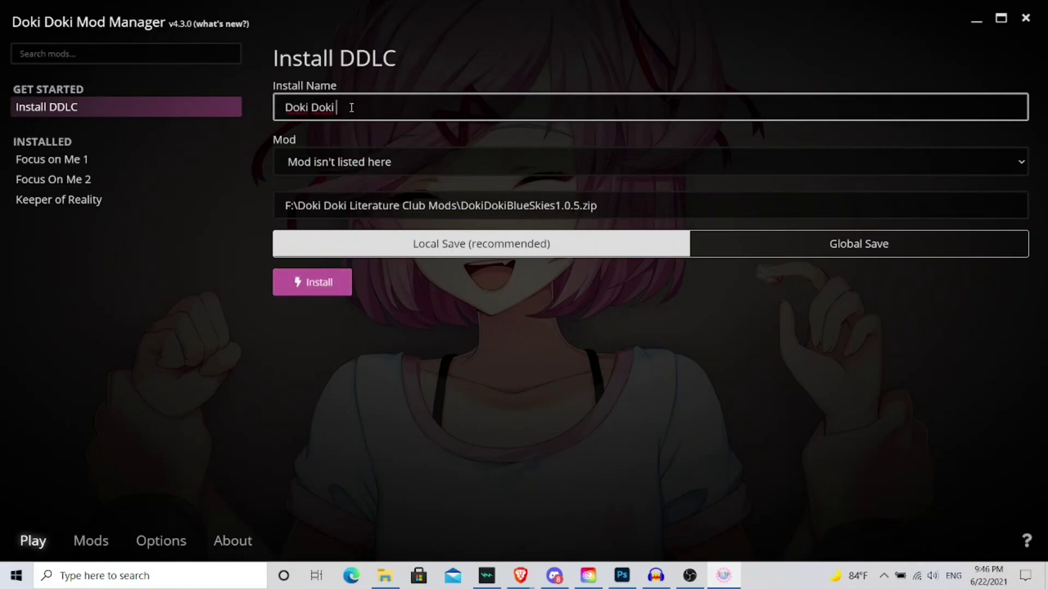
pyautogui.write('ue Skies')
pyautogui.click(287, 290)
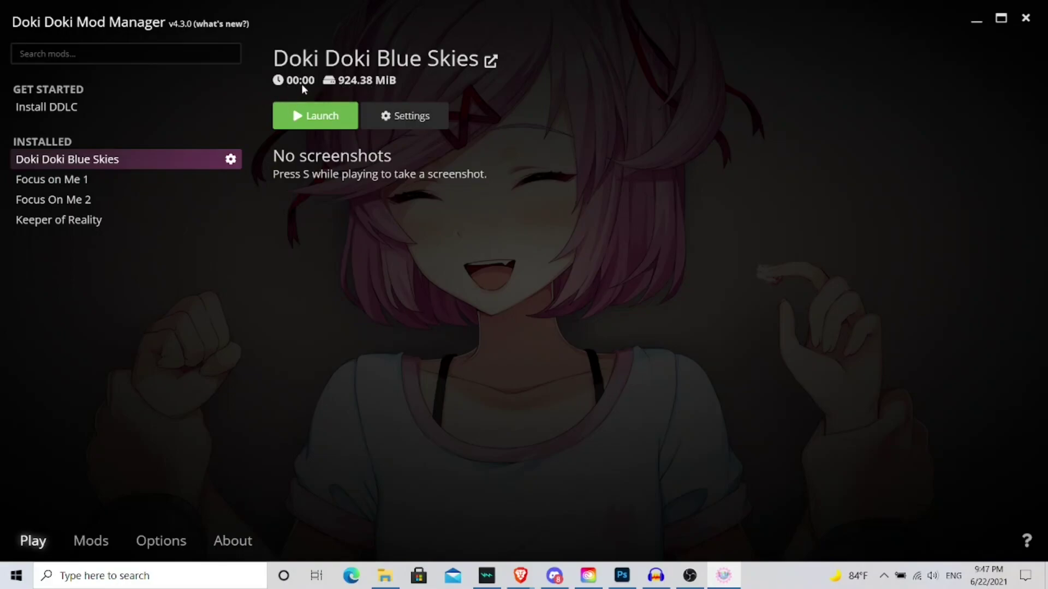
# View the settings of Doki Doki Blue Skies without changing them, and launch the mod briefly before closing its game window.
pyautogui.click(415, 112)
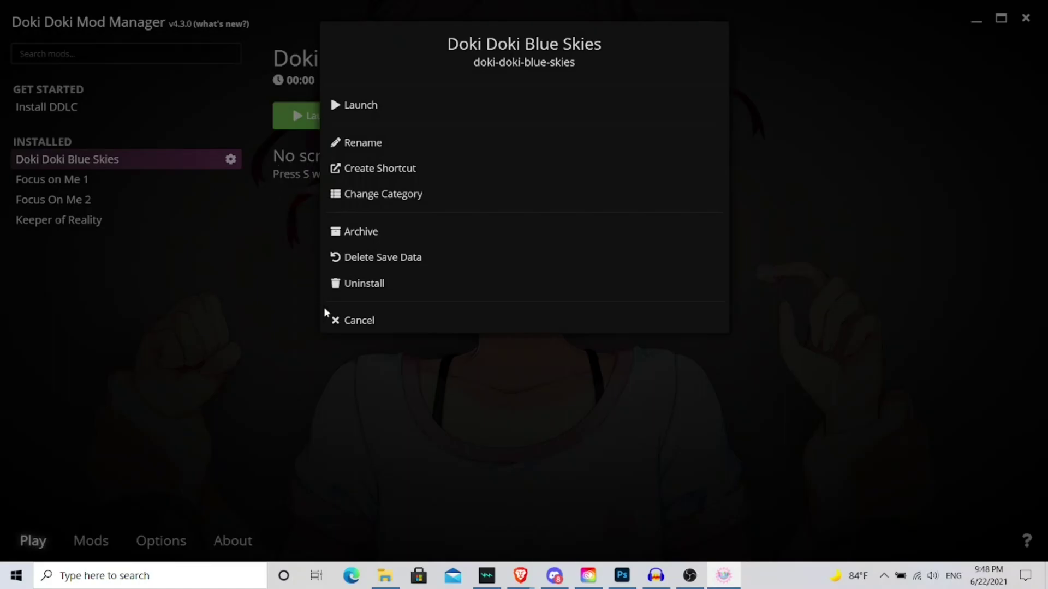
pyautogui.click(352, 326)
pyautogui.click(301, 113)
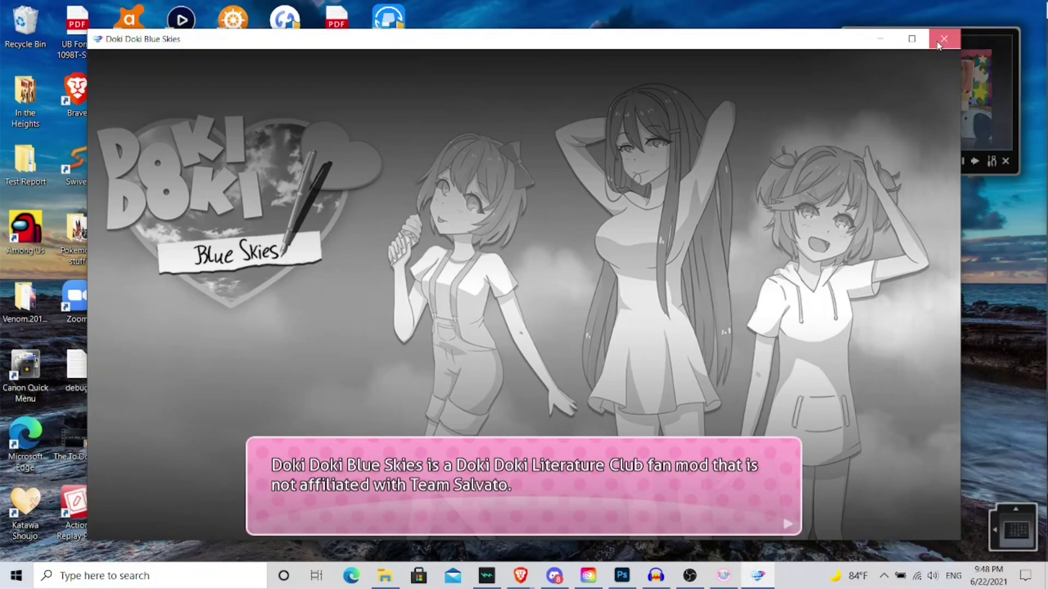
pyautogui.click(943, 39)
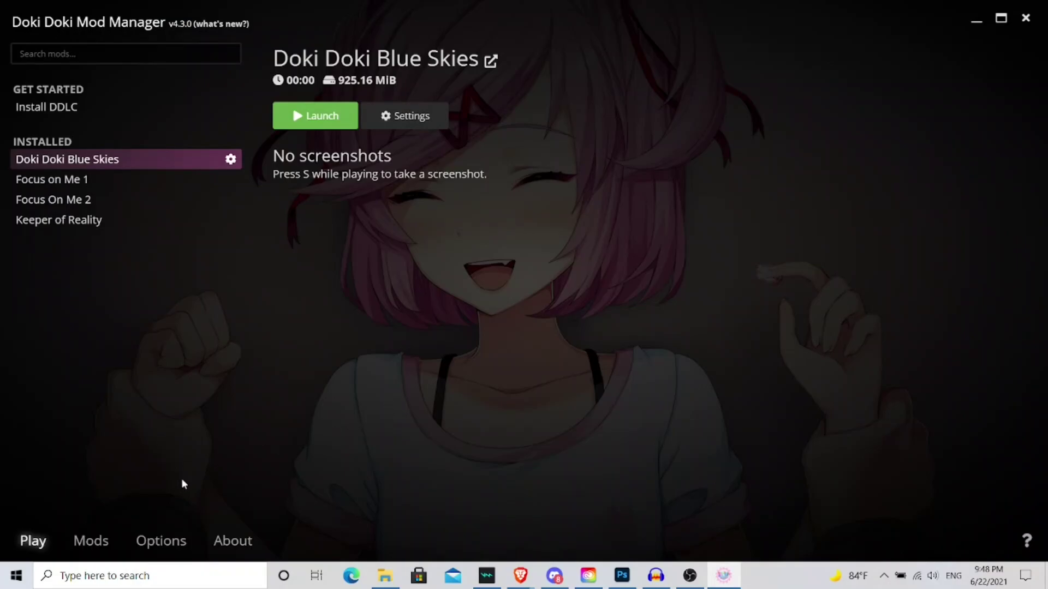
# Review the available languages in the application options and keep English (United Kingdom) selected.
pyautogui.click(164, 541)
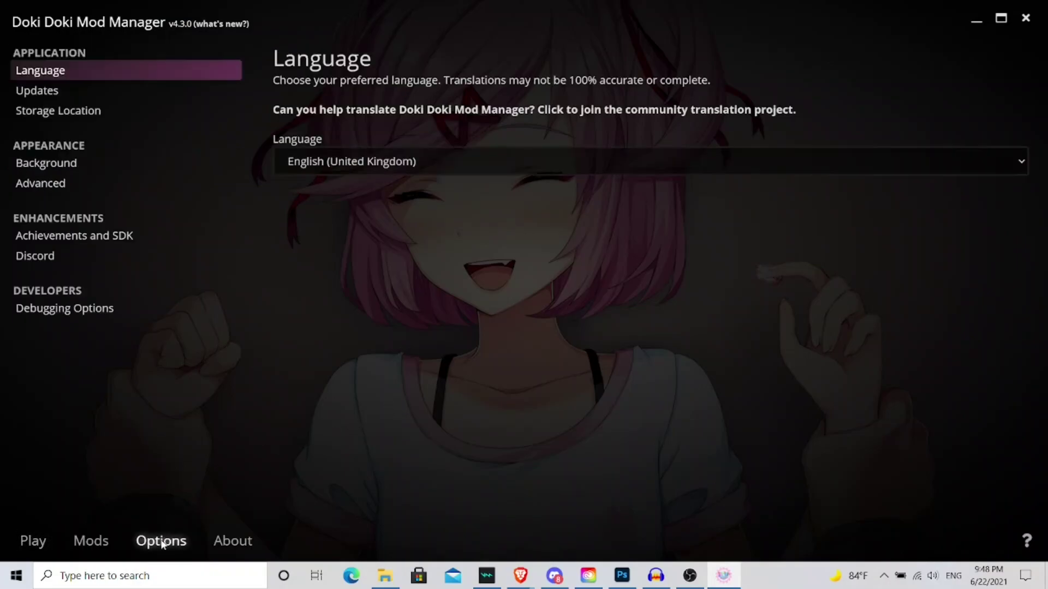
pyautogui.click(1019, 162)
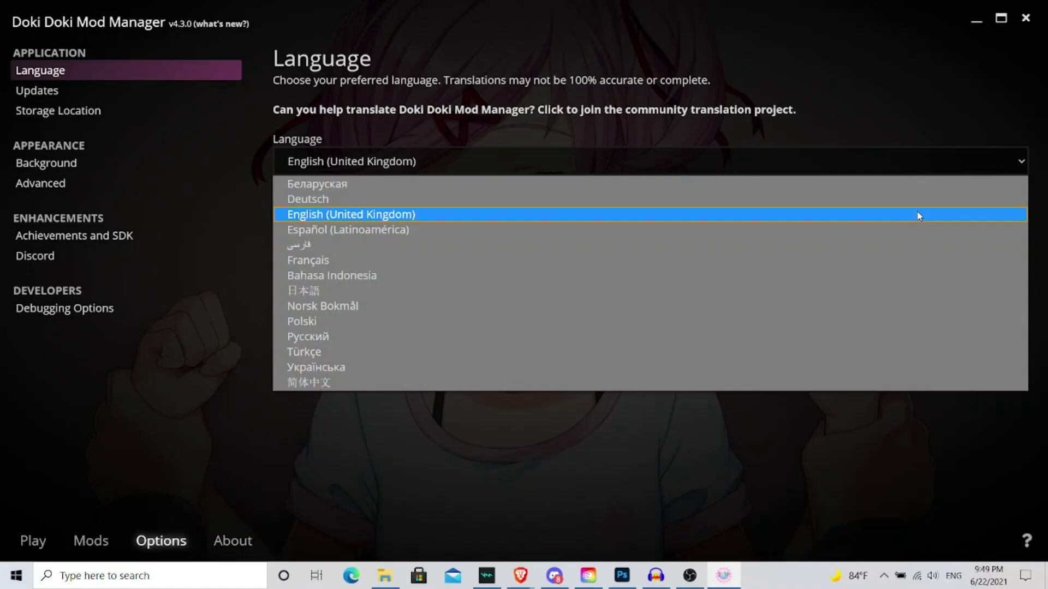
pyautogui.click(969, 217)
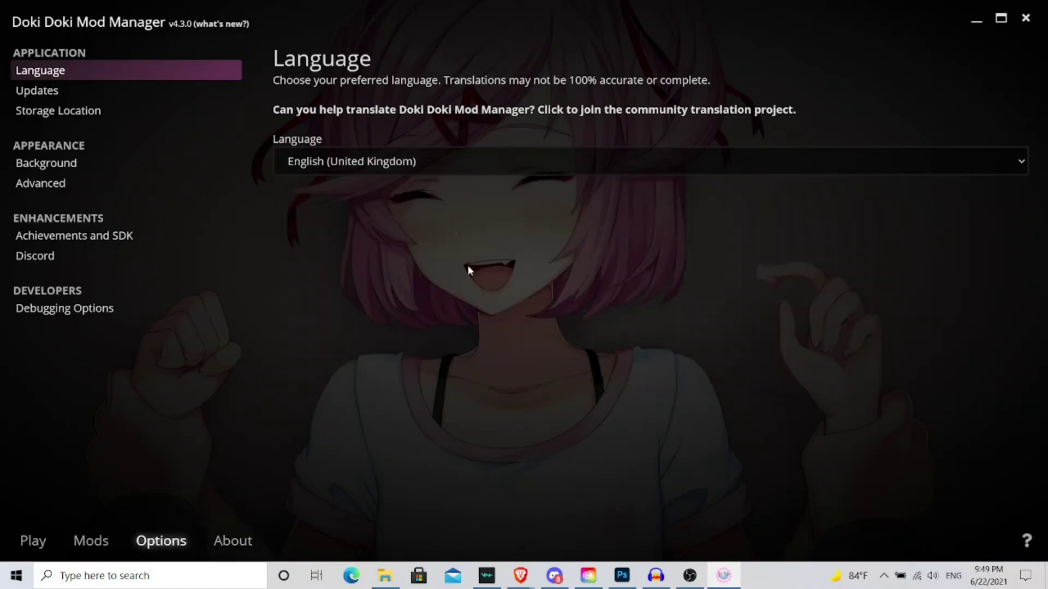
# Try out the preset application backgrounds, ending on the smiling pink-haired girl in a white T-shirt.
pyautogui.click(57, 166)
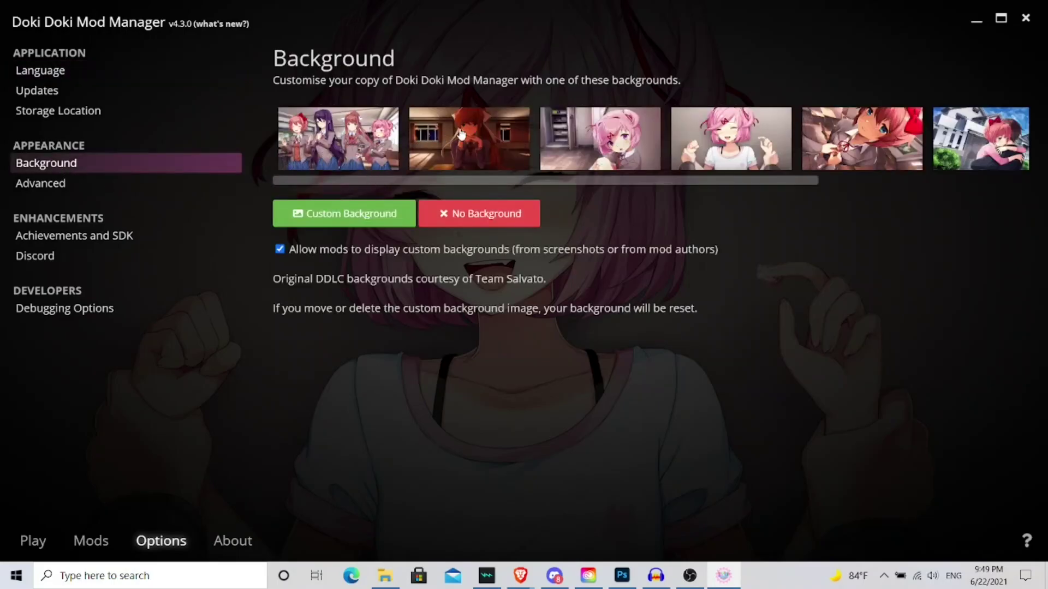
pyautogui.click(356, 149)
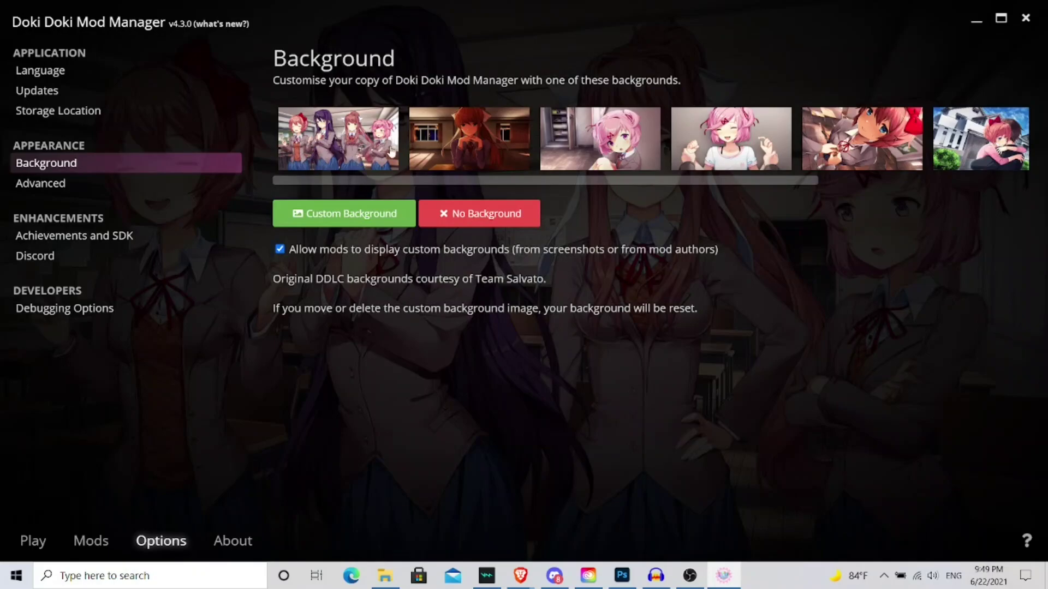
pyautogui.click(443, 148)
pyautogui.click(612, 141)
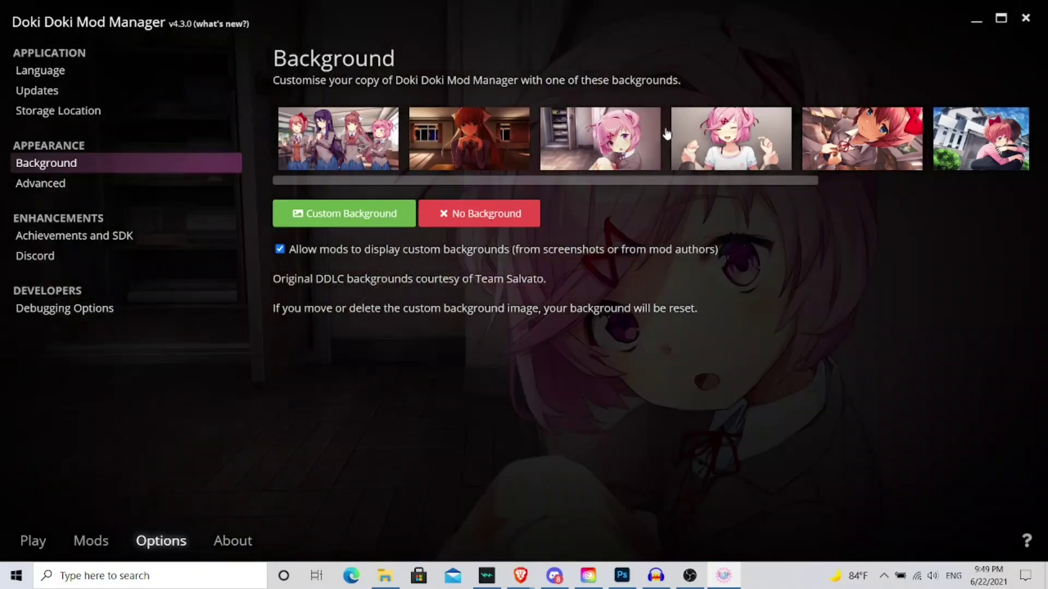
pyautogui.click(698, 141)
pyautogui.click(855, 161)
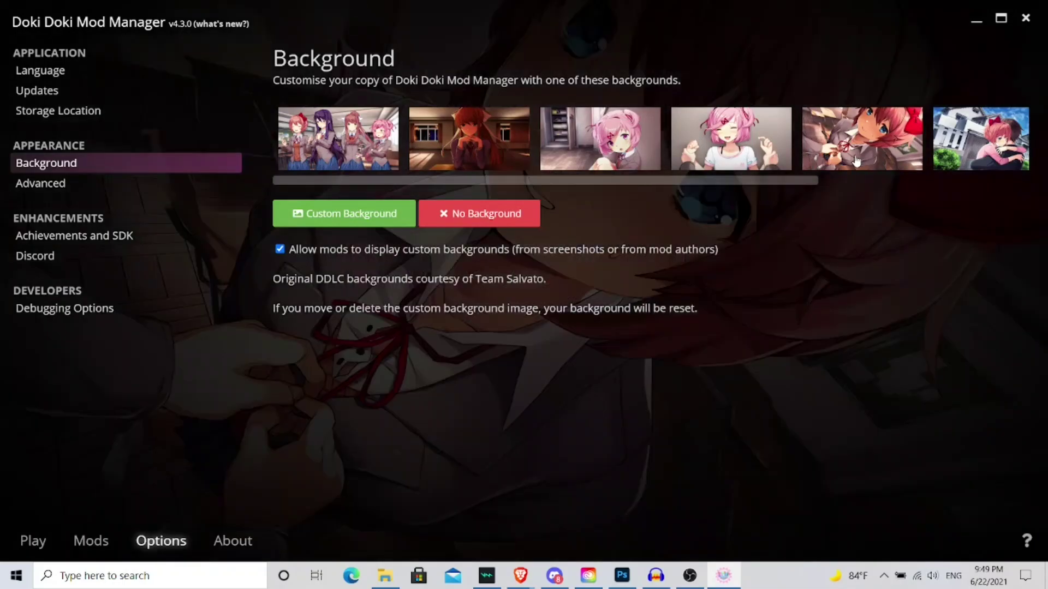
pyautogui.click(975, 153)
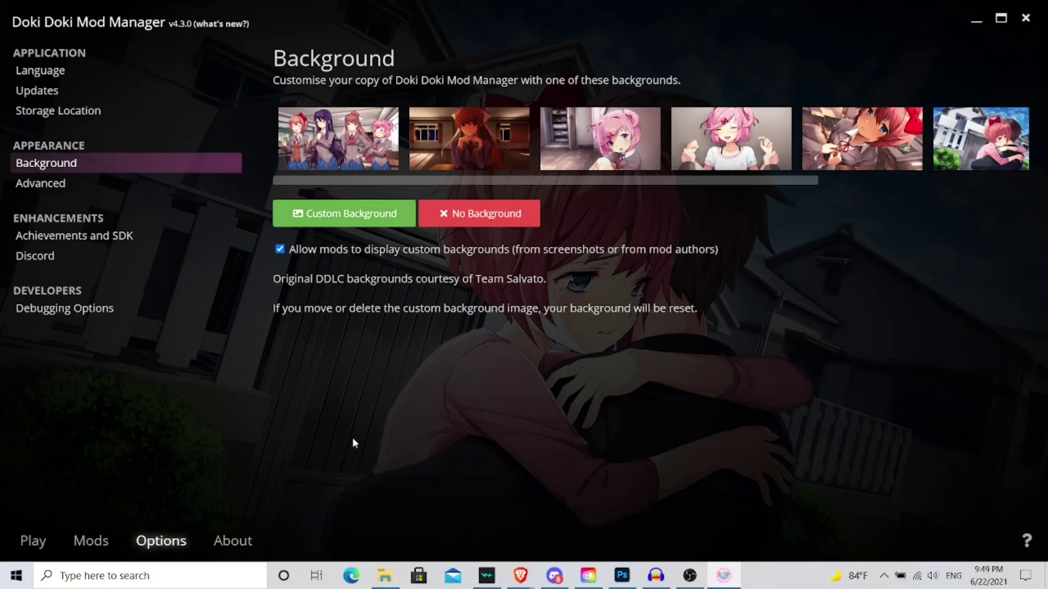
pyautogui.click(698, 133)
# Read through the mod manager's About page with its credits and disclaimer, and return to the installed mods.
pyautogui.click(232, 541)
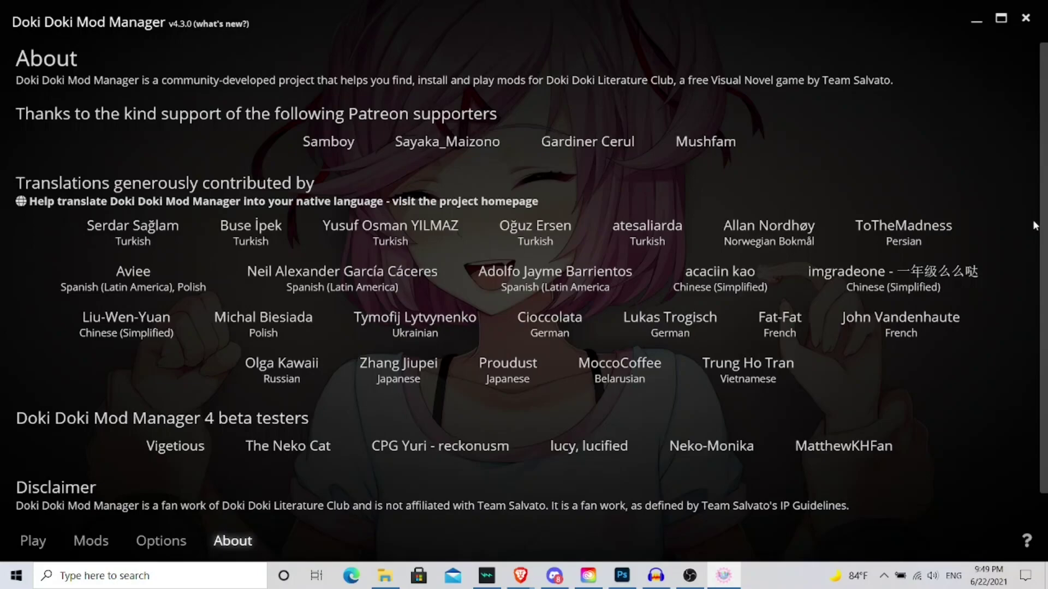
pyautogui.scroll(-1, 1043, 218)
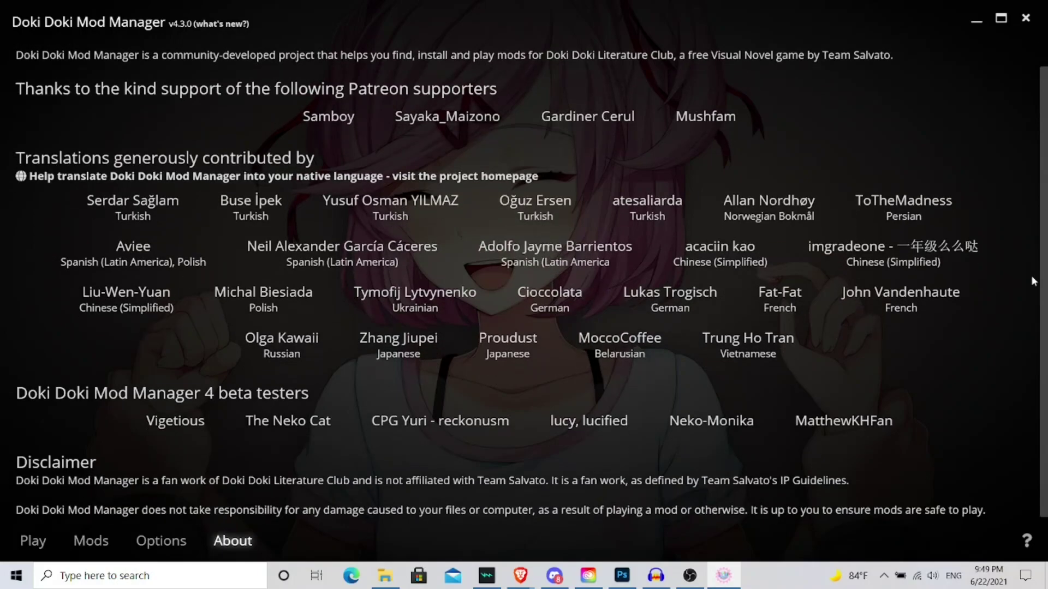
pyautogui.scroll(1, 1025, 229)
pyautogui.scroll(-1, 1014, 264)
pyautogui.scroll(1, 1015, 235)
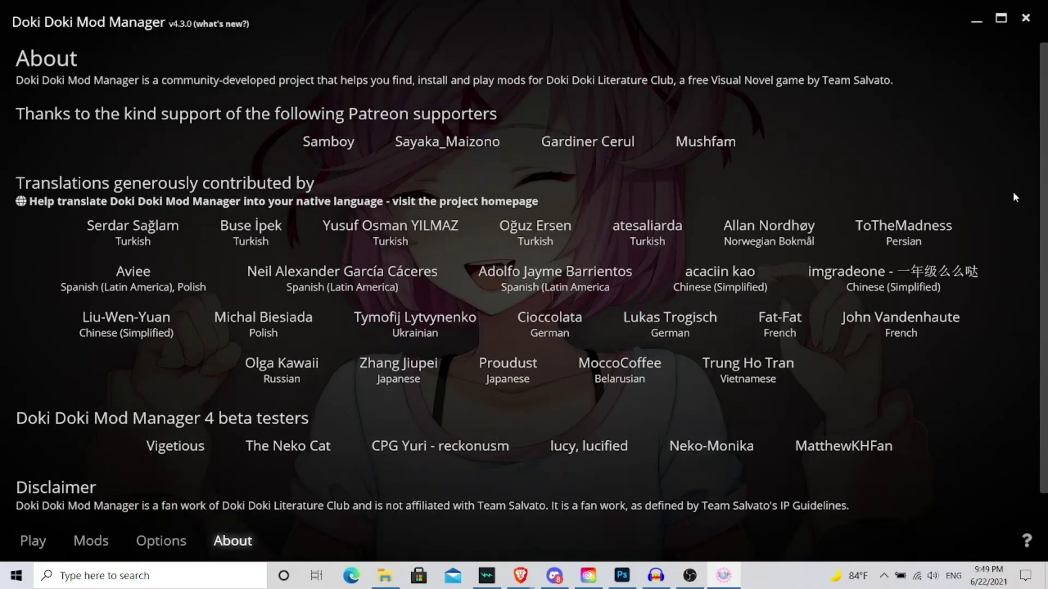
pyautogui.click(162, 546)
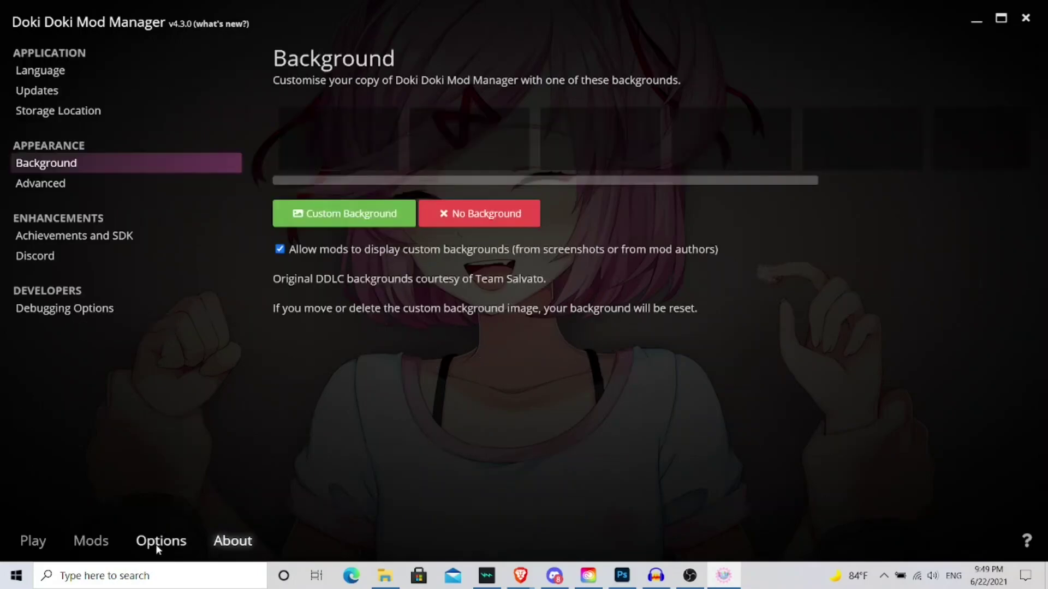
pyautogui.click(41, 540)
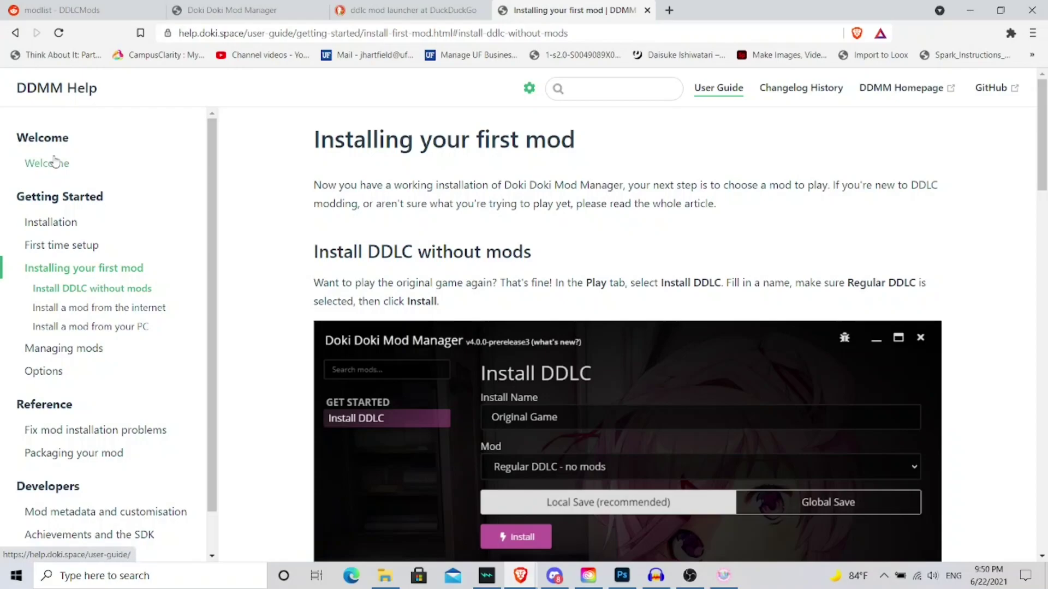
# Look through the topics of the online DDMM Help user guide and return to the mod manager.
pyautogui.scroll(-1, 210, 260)
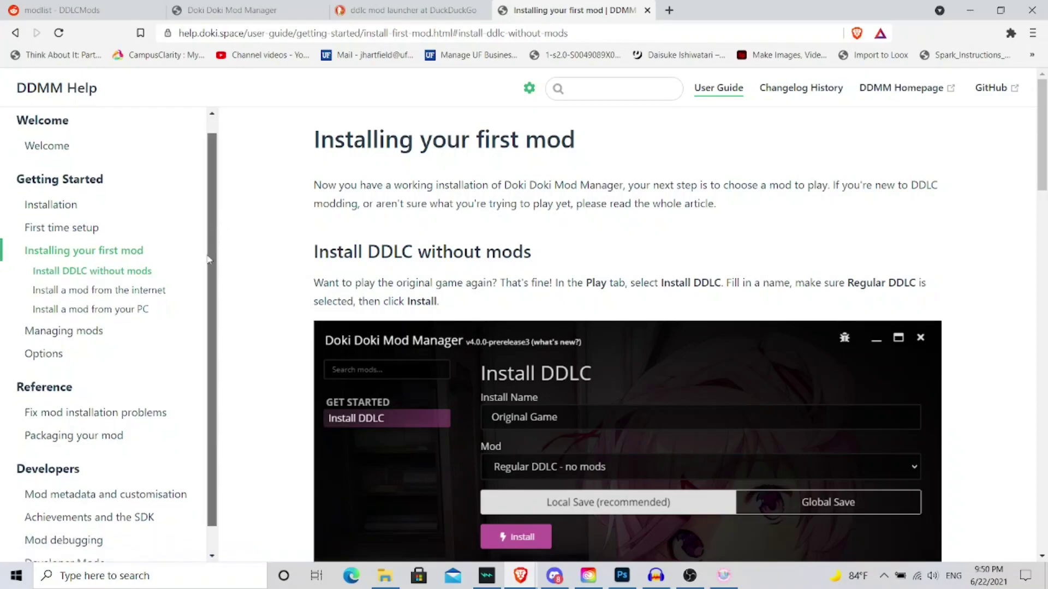
pyautogui.scroll(-1, 209, 259)
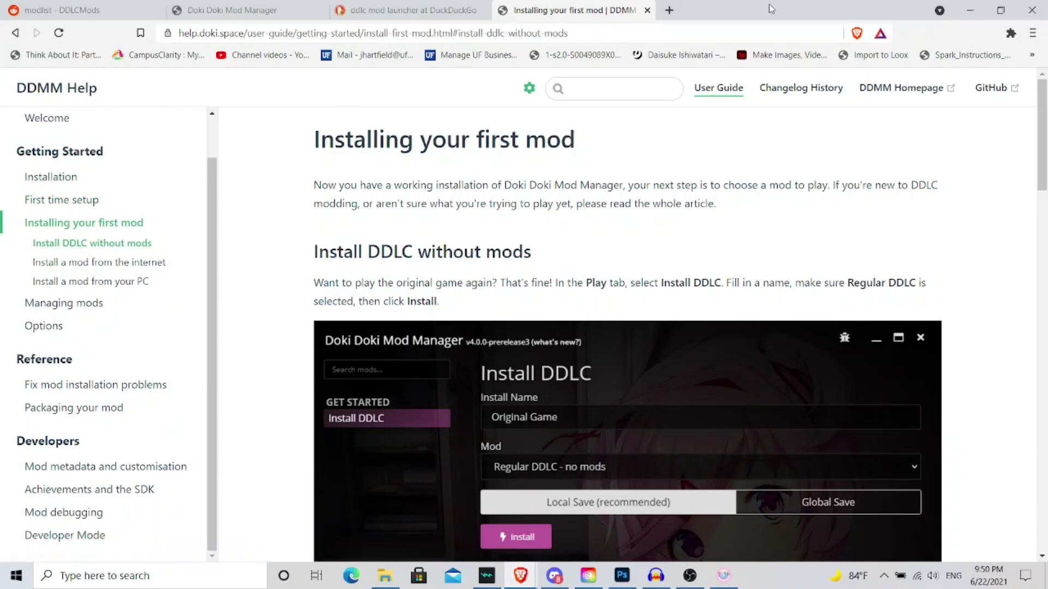
pyautogui.click(972, 13)
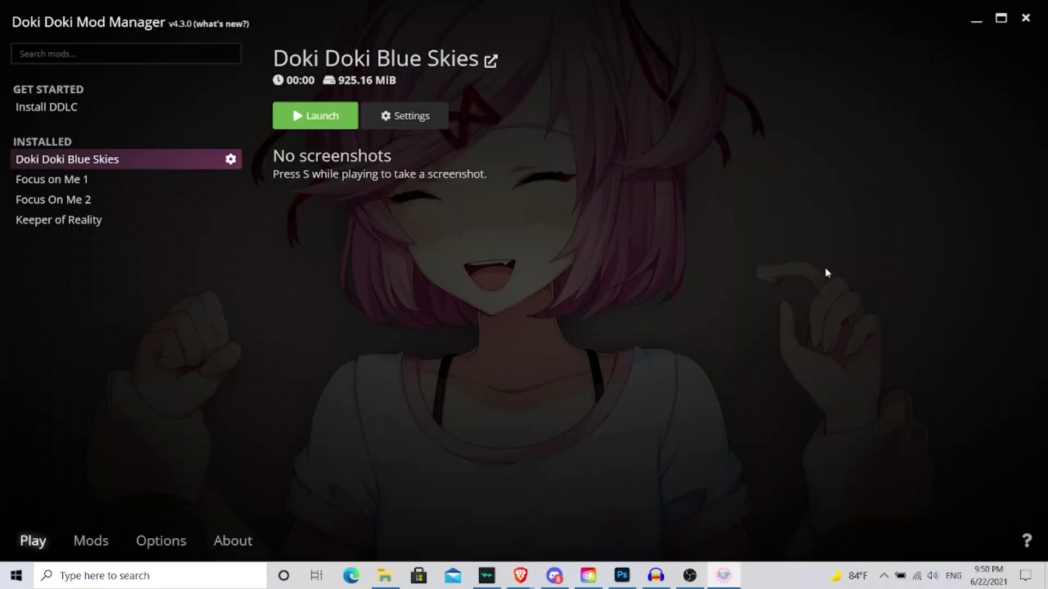